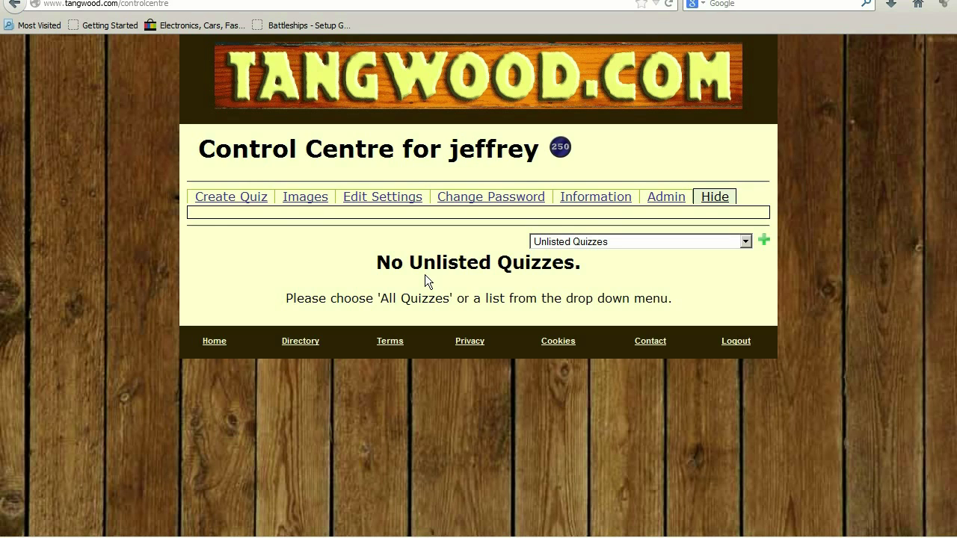
Start creating a new quiz, entering the reCAPTCHA verification code shown.
left_click(222, 198)
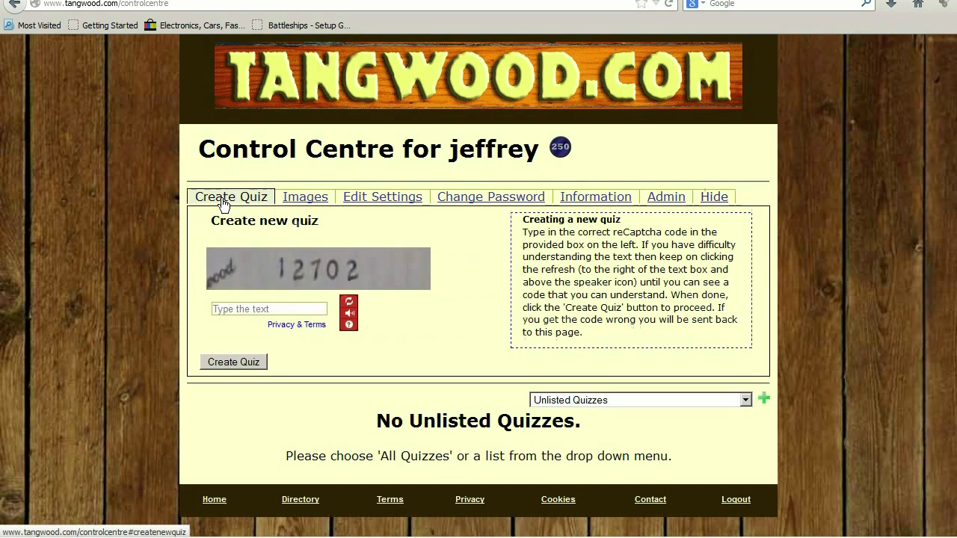
left_click(252, 309)
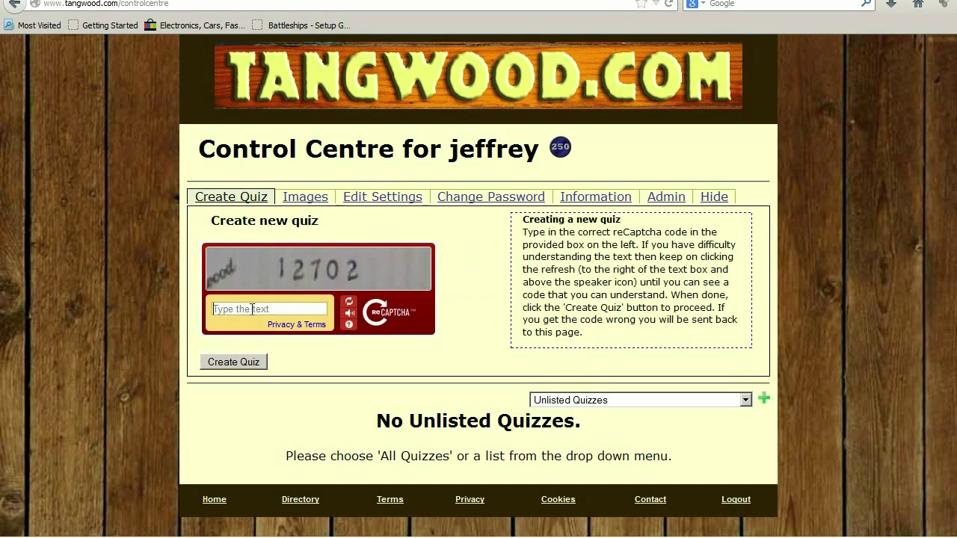
type("12702")
left_click(254, 364)
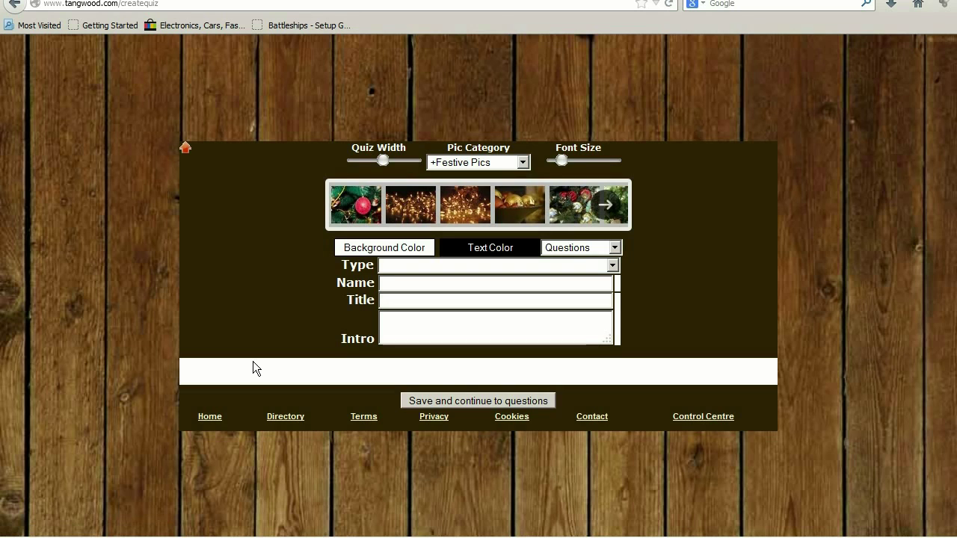
Name and title the quiz "How festive are you at christmas?" and complete the intro about a test to measure your christmas spirit.
type("How festive are you at christmas?")
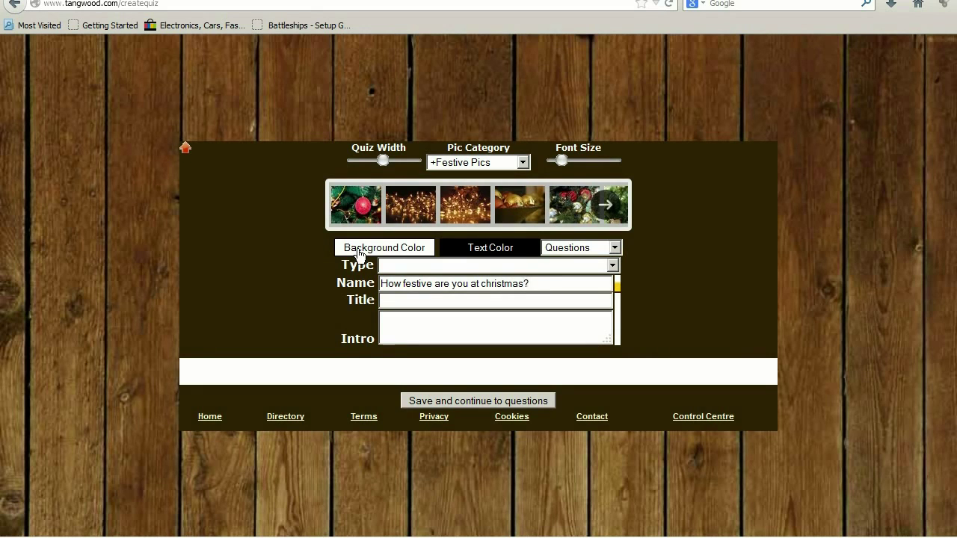
left_click_drag(515, 291, 374, 288)
key("ctrl+c")
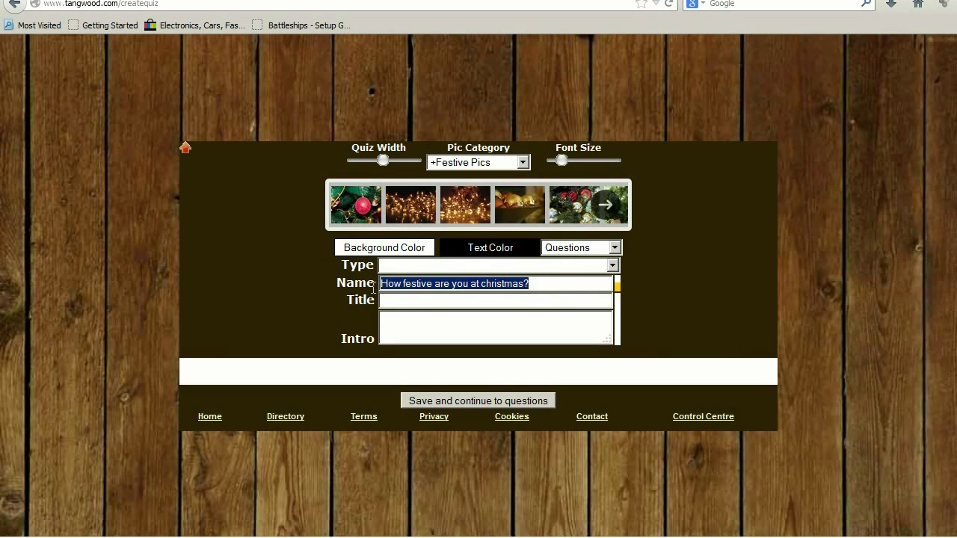
left_click(400, 300)
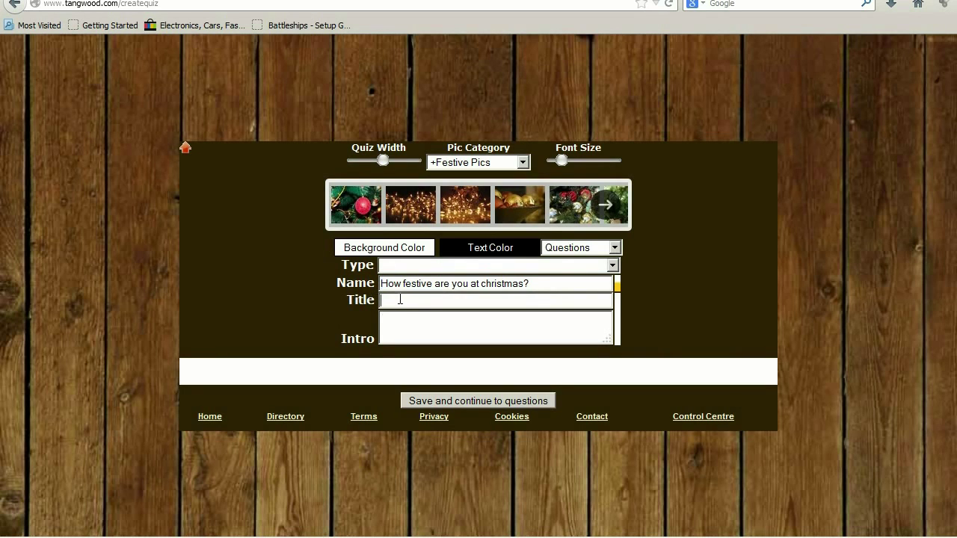
key("ctrl+v")
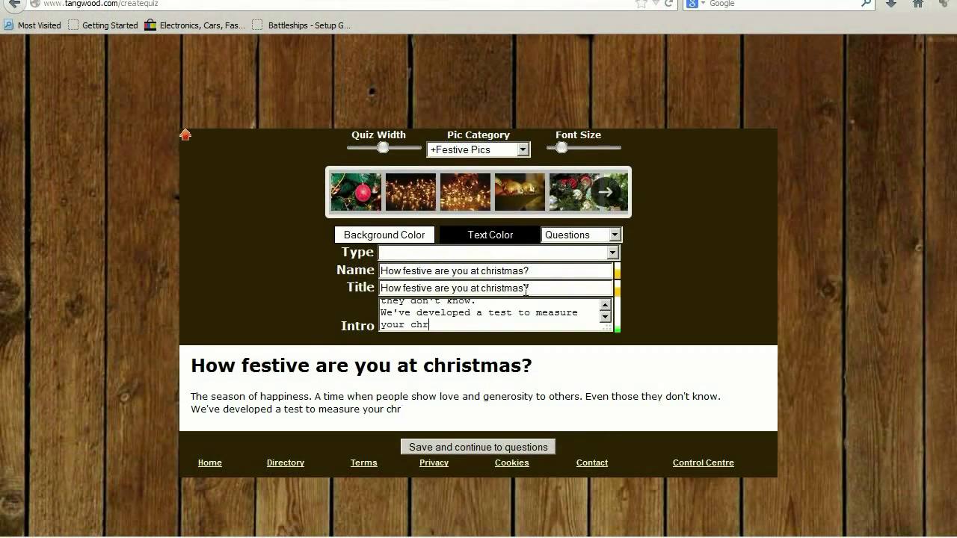
type("istmas spirit. Answer the following questions to find out how festive you are at christmas.")
Slightly increase the quiz font size and choose the red baubles picture from the Festive Pics as the page background.
left_click_drag(561, 147, 573, 150)
left_click(606, 150)
left_click(493, 156)
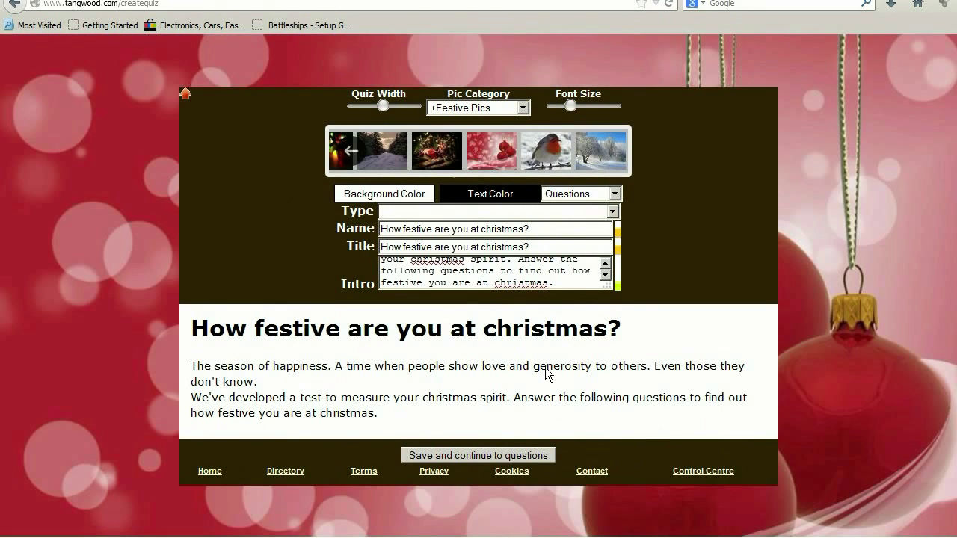
Set the quiz background color to bright red and the text color to pale lilac.
left_click(406, 194)
left_click(344, 213)
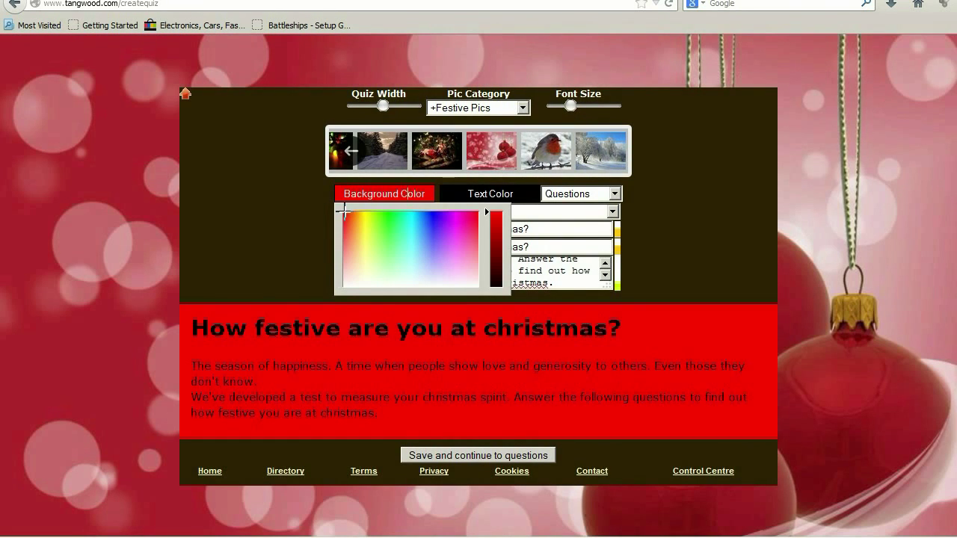
left_click(485, 196)
left_click(521, 240)
left_click(564, 252)
left_click(552, 269)
left_click_drag(667, 260, 719, 229)
left_click(720, 234)
Set the quiz to 3 options per question and 10 questions, and save to continue to the questions.
left_click(584, 212)
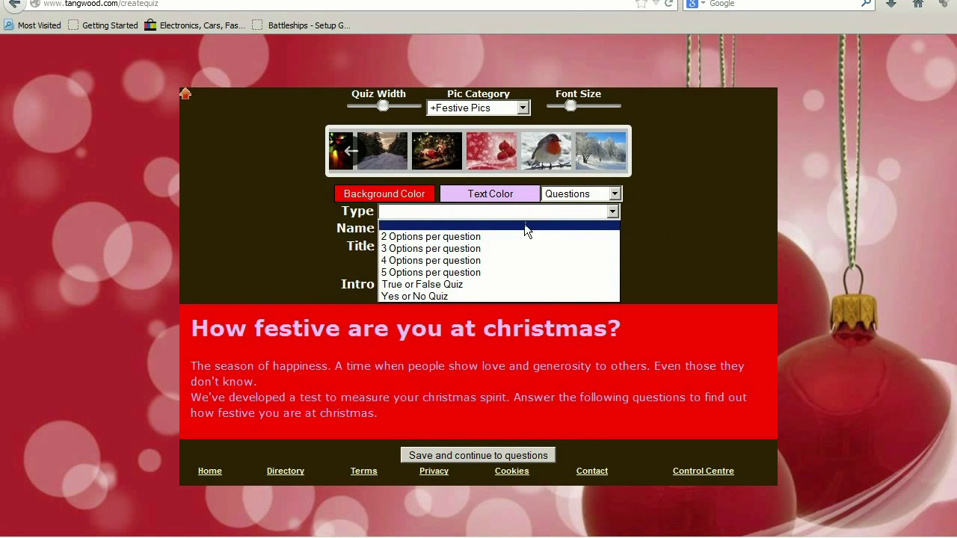
left_click(546, 246)
left_click(614, 194)
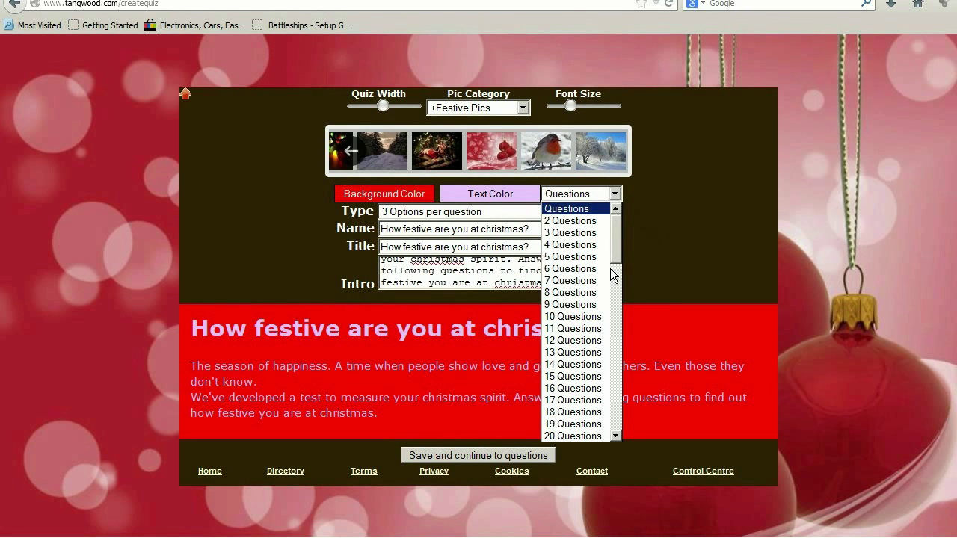
left_click(587, 316)
left_click(513, 455)
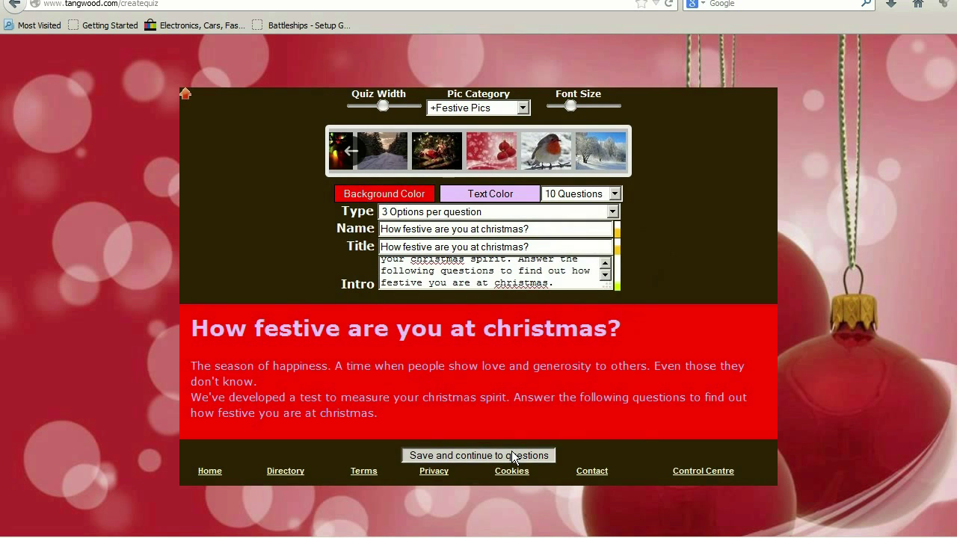
Enter the second answer as "Give them a card from the bumper box of cards you purchased just for this type of situation".
type("Give them a card from t")
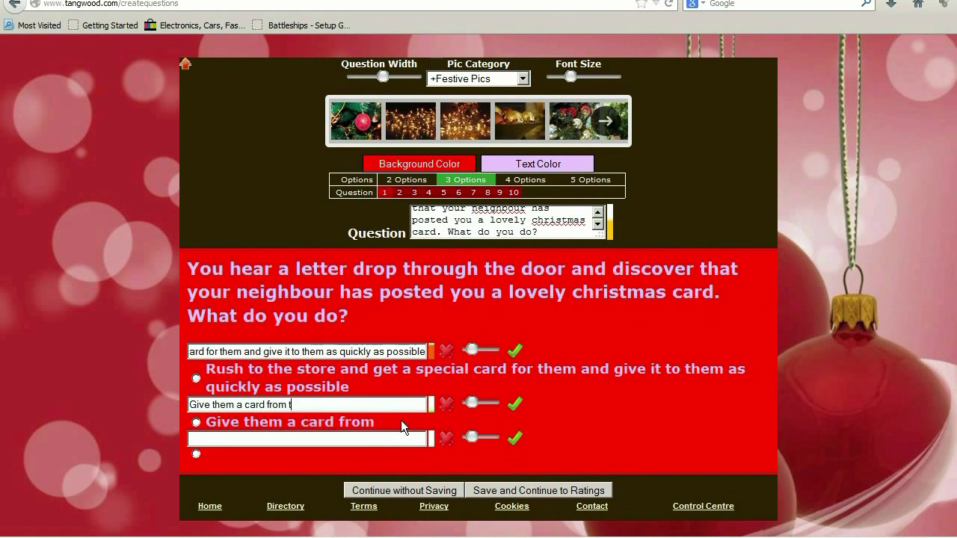
type("he bumper box")
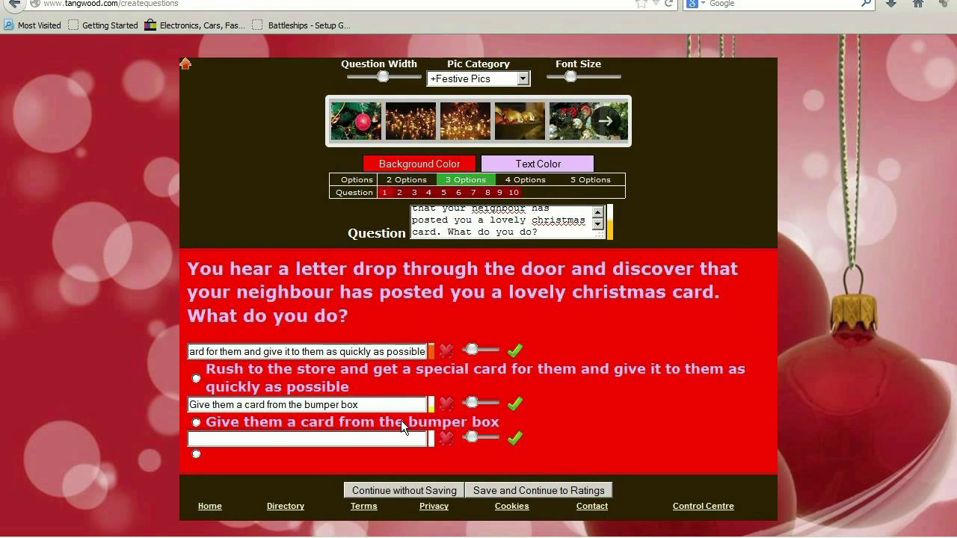
type(" of cards you purchased")
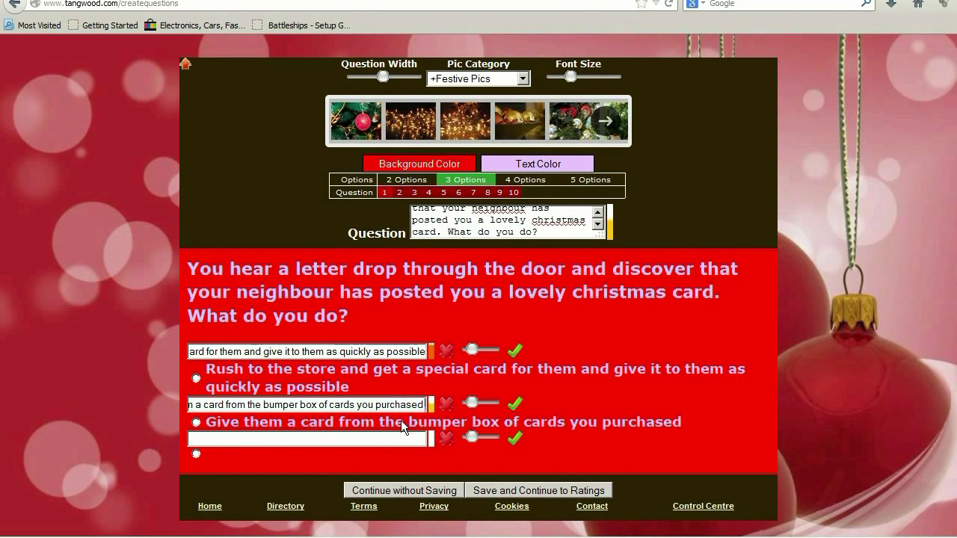
type(" just for this type of situation")
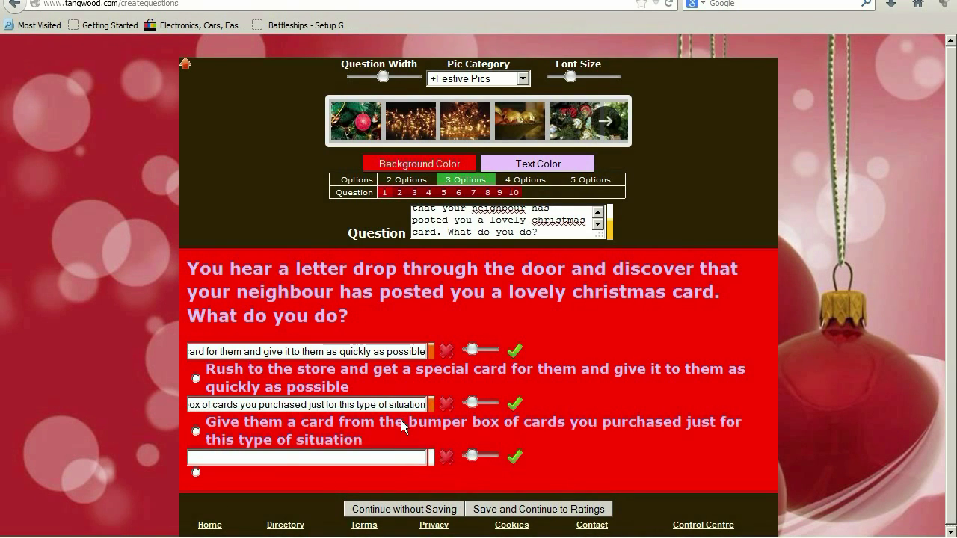
Enter the third answer as "Angrily complain to them for posting junk mail through your letterbox".
left_click(338, 452)
type("Angrily co")
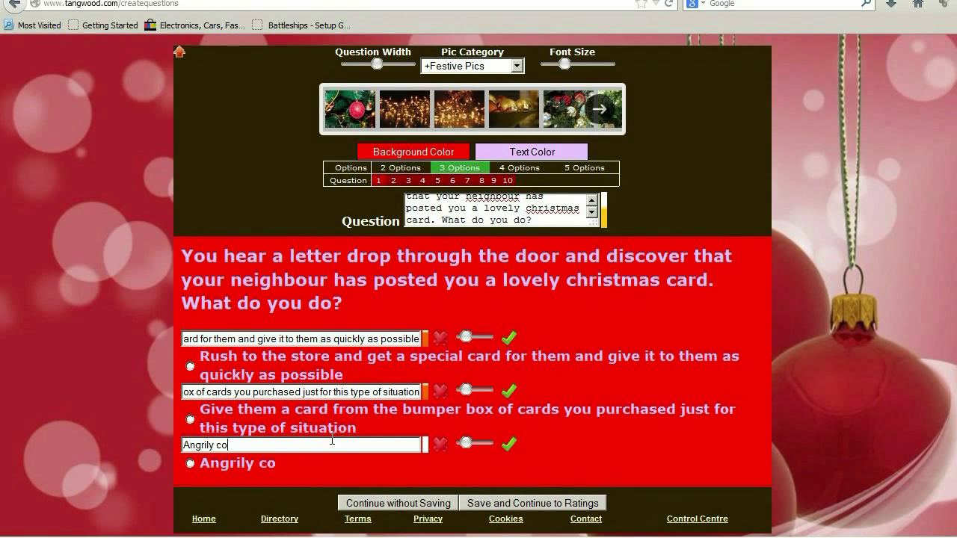
type("mplain to the")
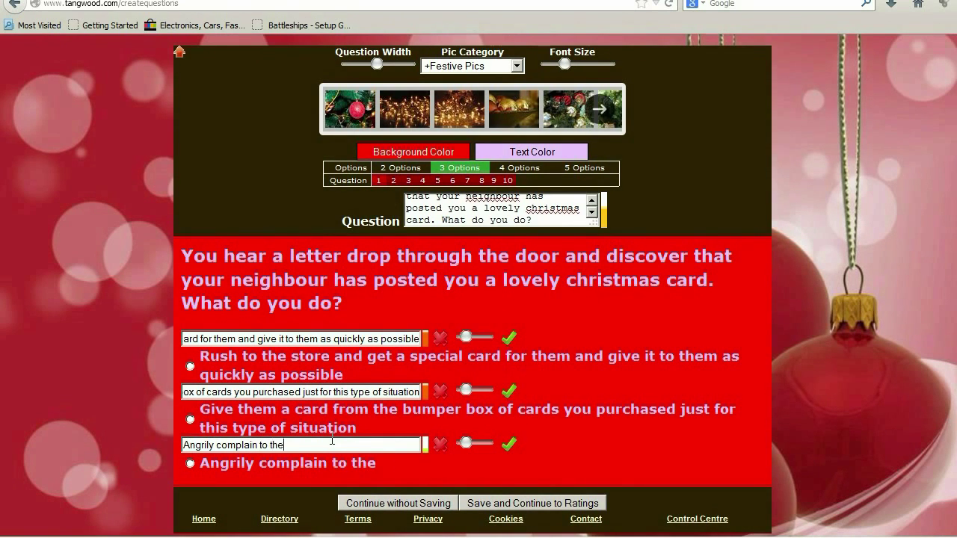
type("m for posting junk mail through your letterbox")
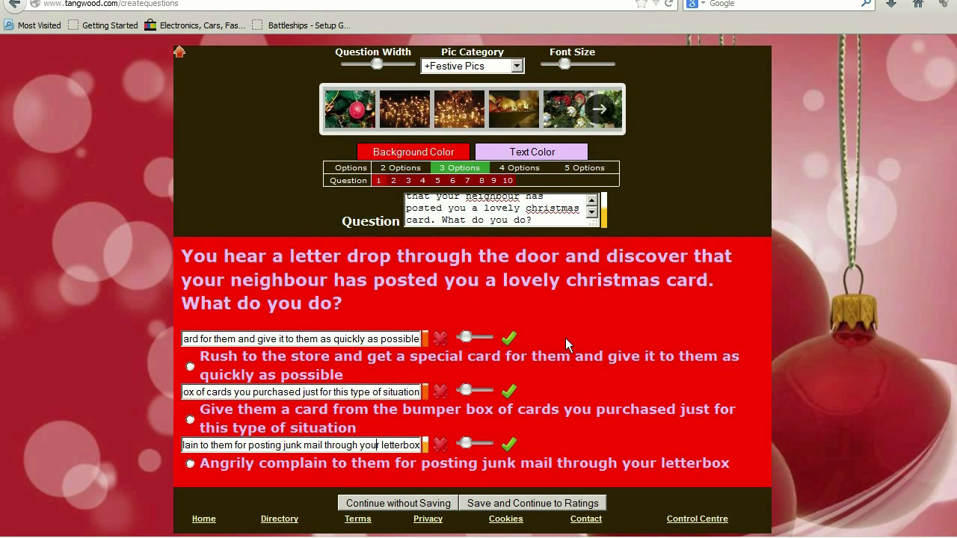
Mark the "Rush to the store" answer as fully correct and raise the bumper box answer's score to a partial value.
left_click(510, 339)
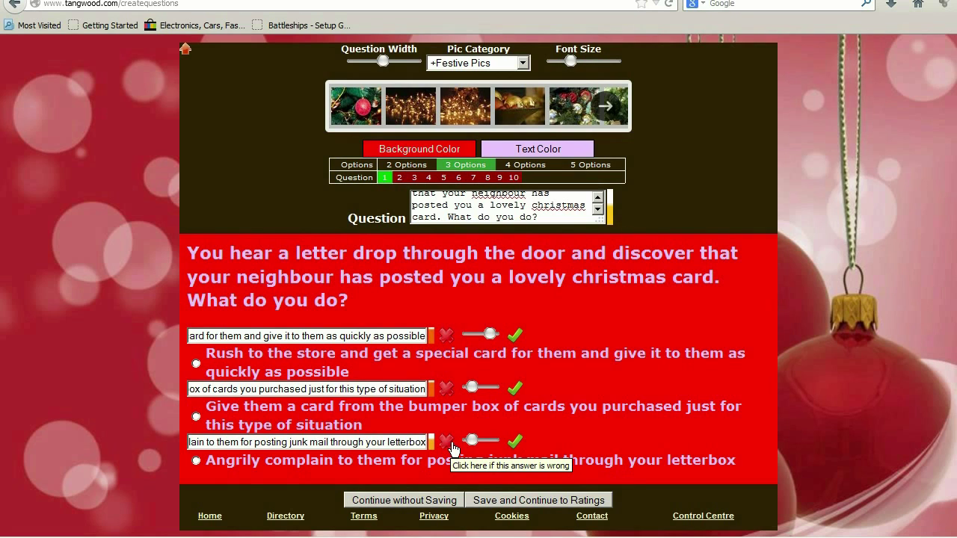
left_click_drag(472, 389, 482, 389)
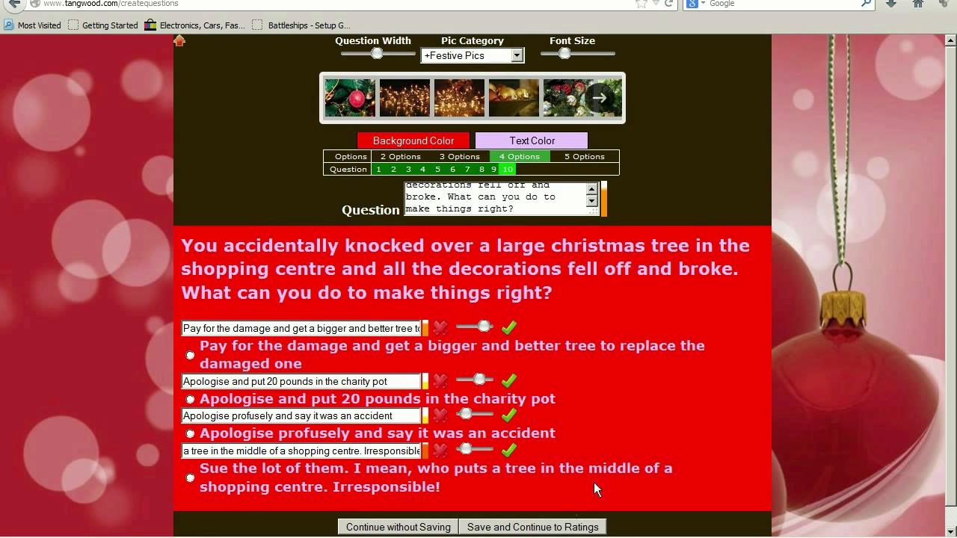
Save the questions, continue to the ratings, and file the quiz under category Celebration with subcategory Christmas.
scroll(590, 478, "down", 1)
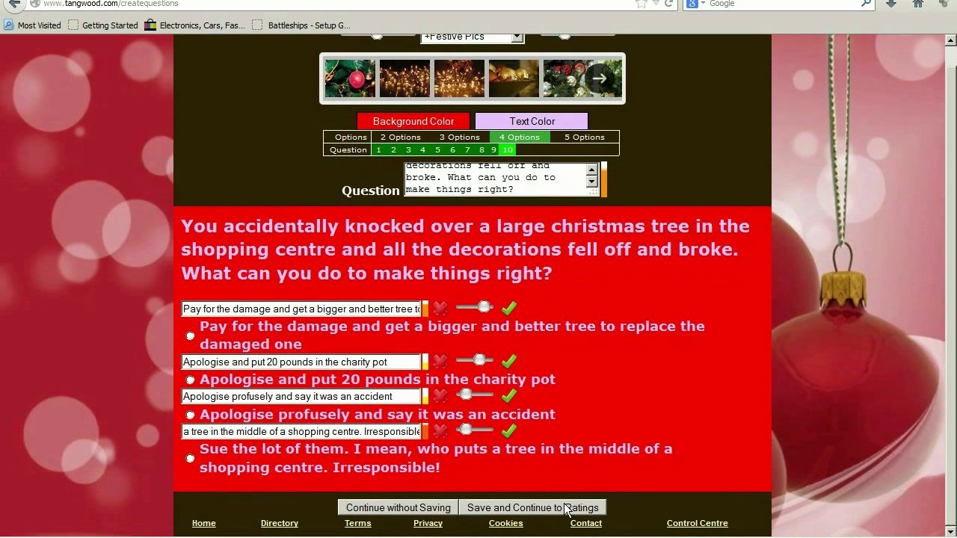
left_click(569, 508)
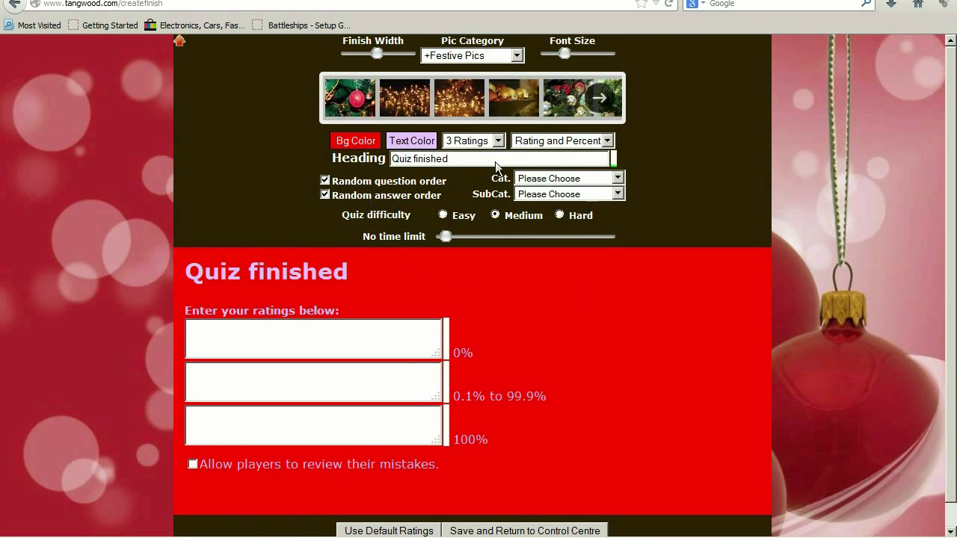
left_click(618, 177)
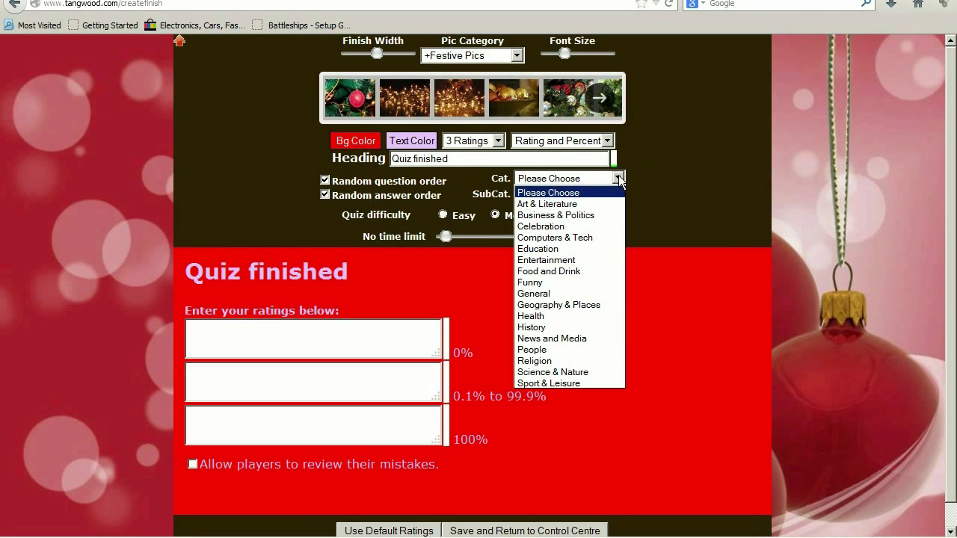
left_click(555, 229)
left_click(573, 194)
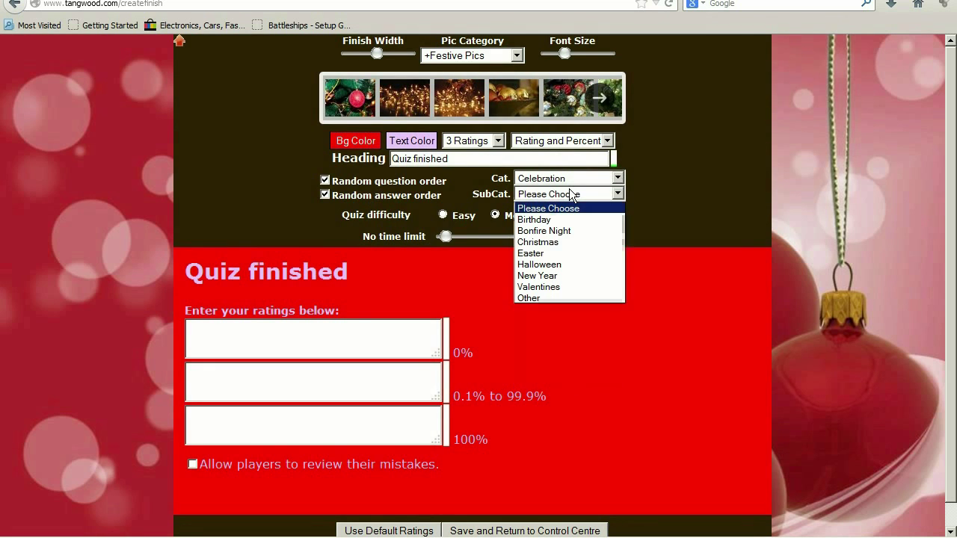
left_click(557, 244)
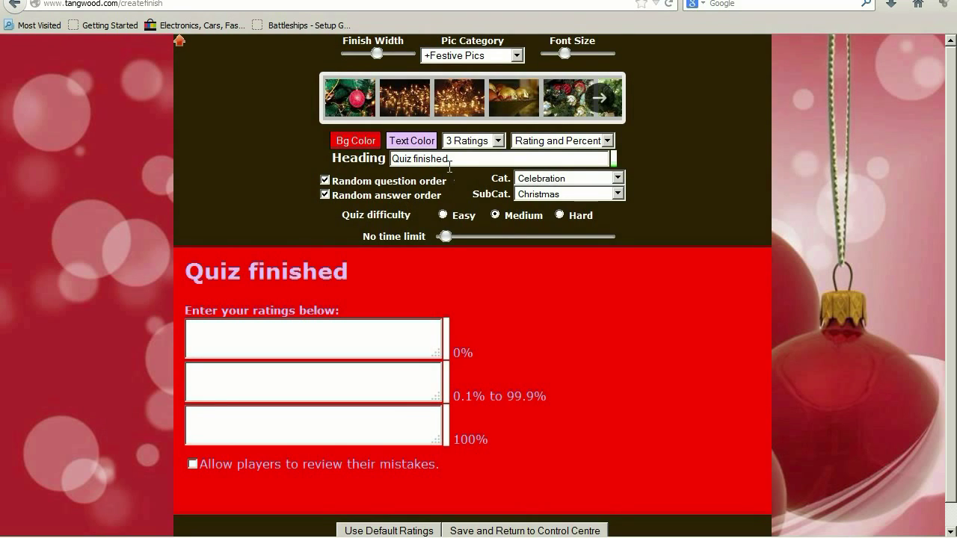
Replace the finish page heading with "Your festivity rating is".
left_click_drag(450, 166, 353, 163)
type("Your")
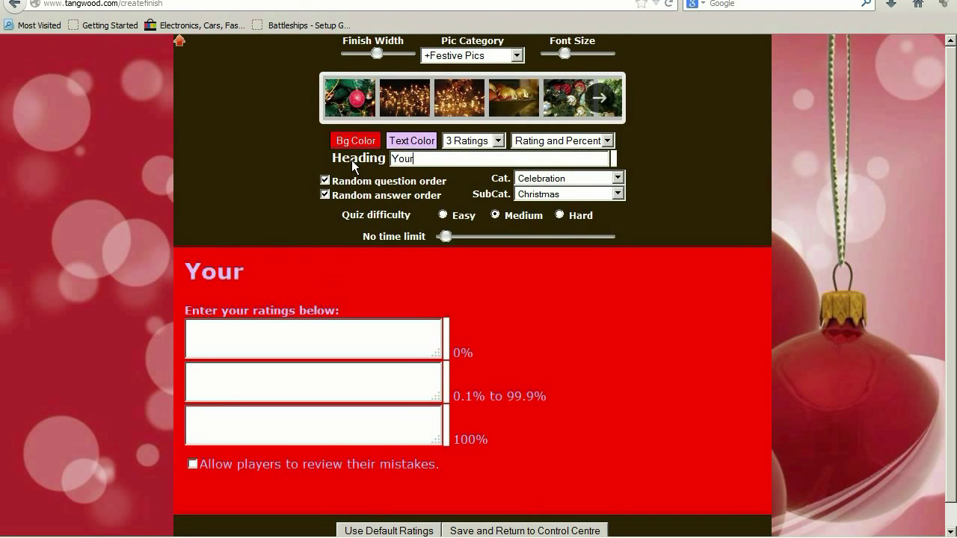
type(" festivity")
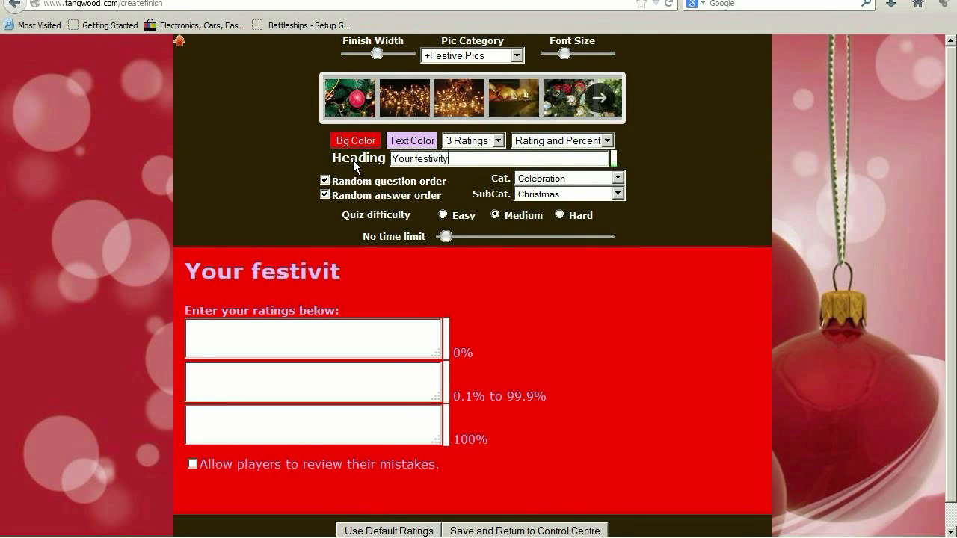
type(" rating is")
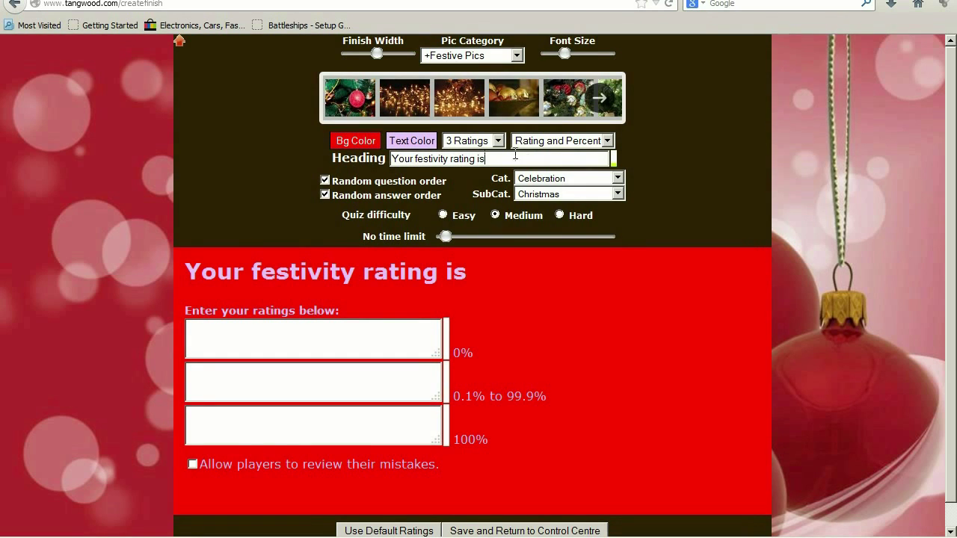
Set the finish page to 5 ratings and the result display to Rating with Heading Only.
left_click(497, 140)
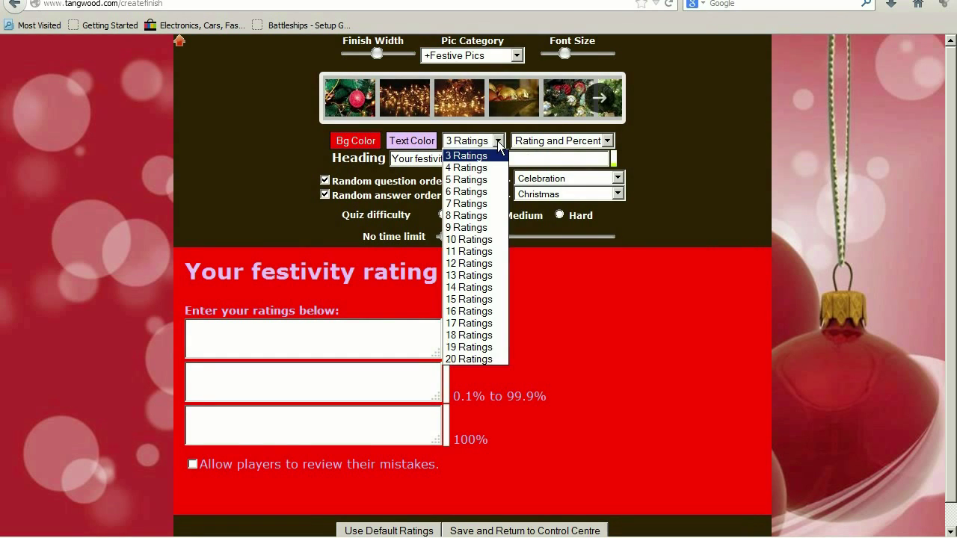
left_click(478, 179)
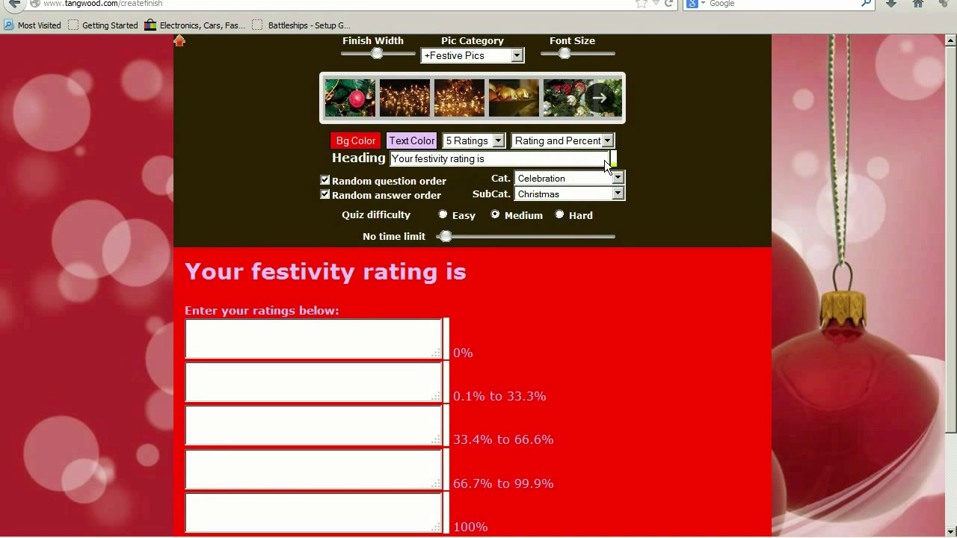
left_click(606, 140)
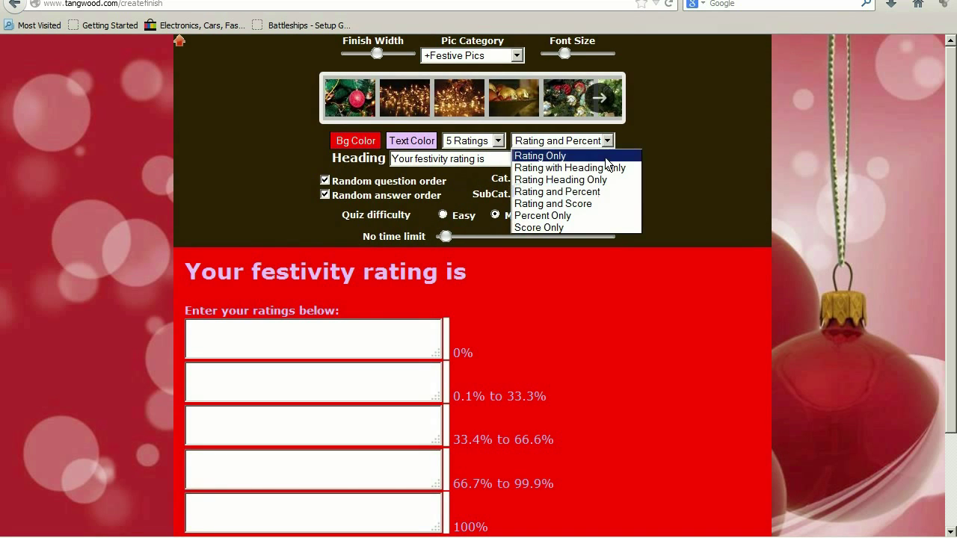
left_click(597, 168)
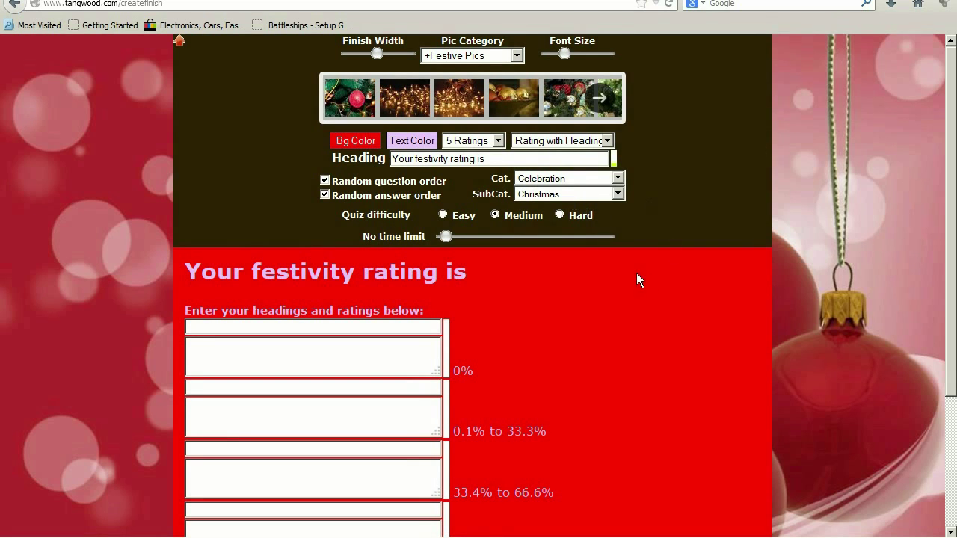
Enter "Ebenezer Scrooge" as the heading for the 0% rating.
scroll(638, 273, "down", 4)
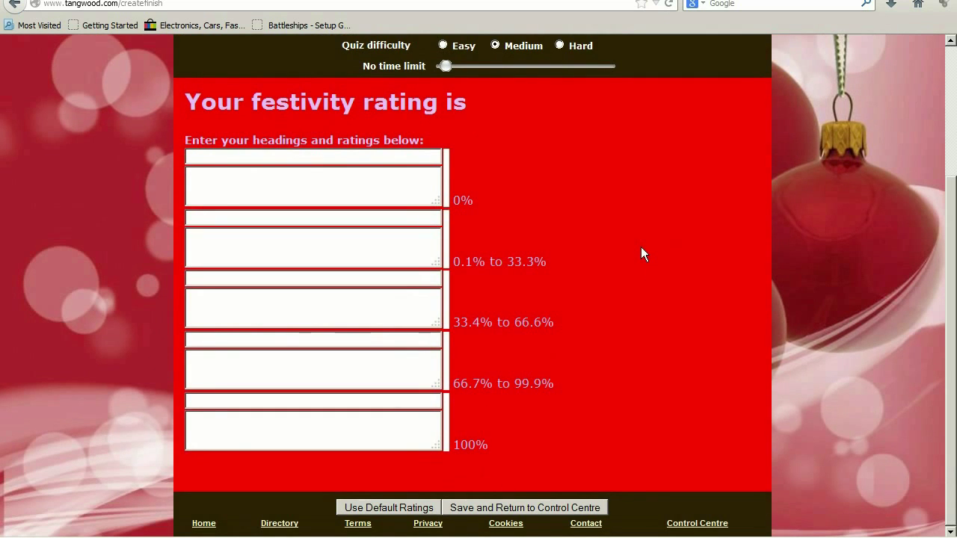
left_click(302, 154)
type("Ebenezer Scrooge")
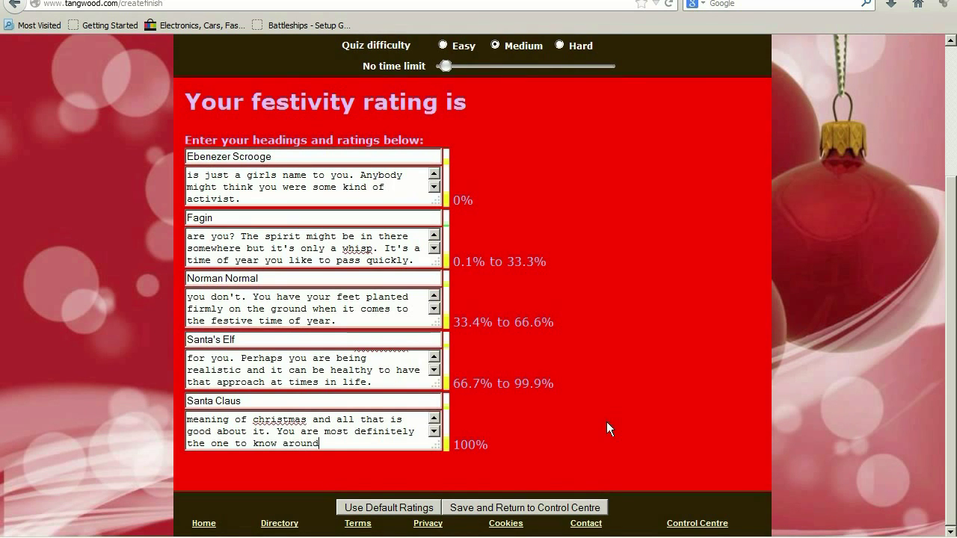
Complete the Santa Claus rating text with "the festive period. If only to borrow your white beard and red and white suit!" and save the ratings.
type("the festive period")
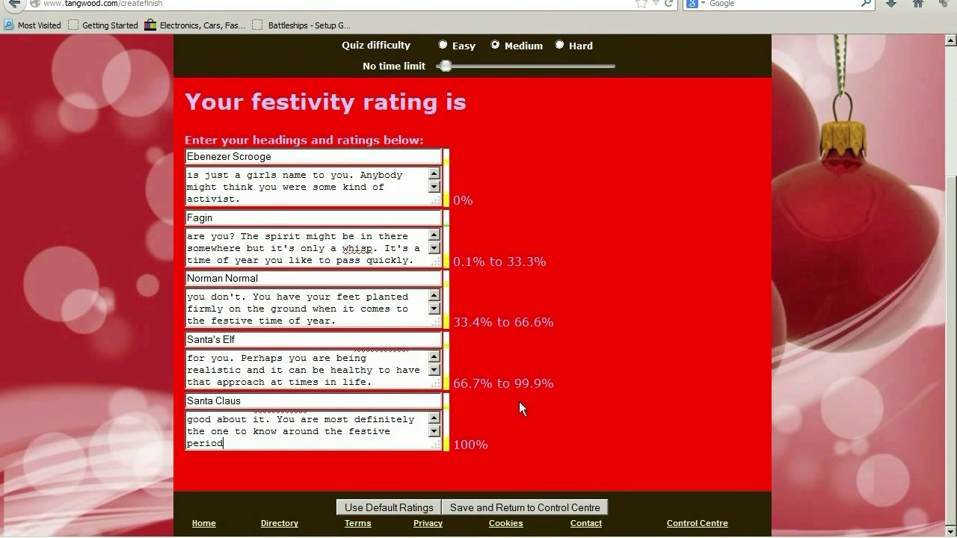
type(". If only to borrow your ")
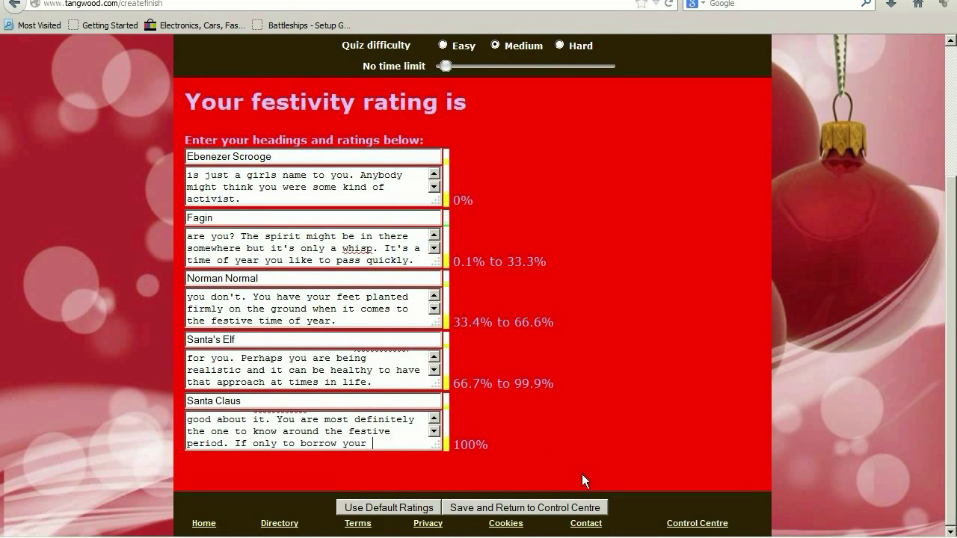
type("white beard and red and white suit!")
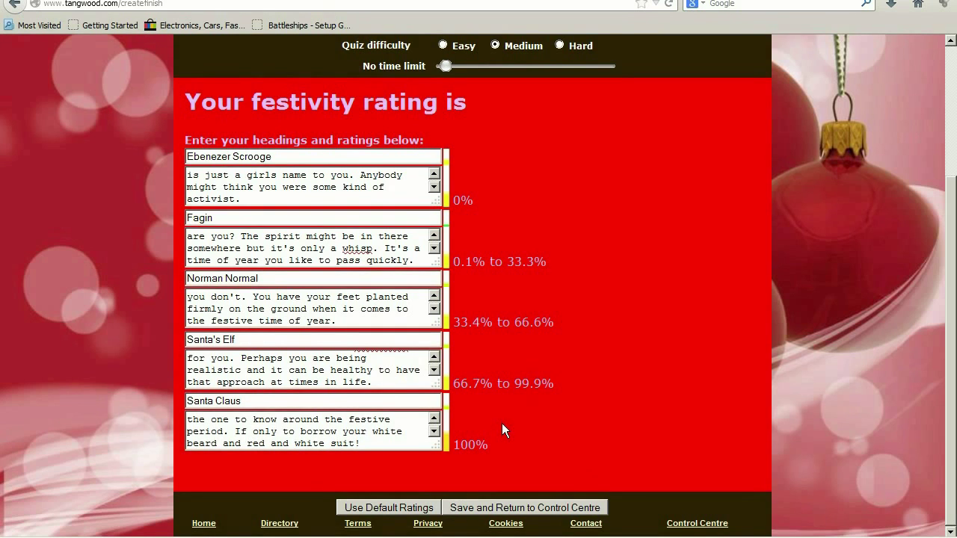
left_click(545, 509)
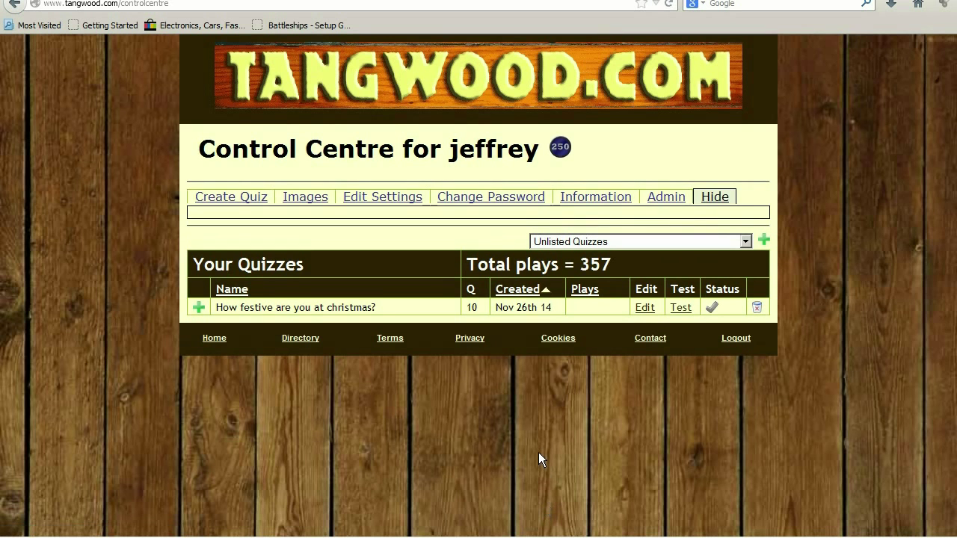
Test the quiz "How festive are you at christmas?" by answering all ten questions through to the festivity rating.
left_click(681, 308)
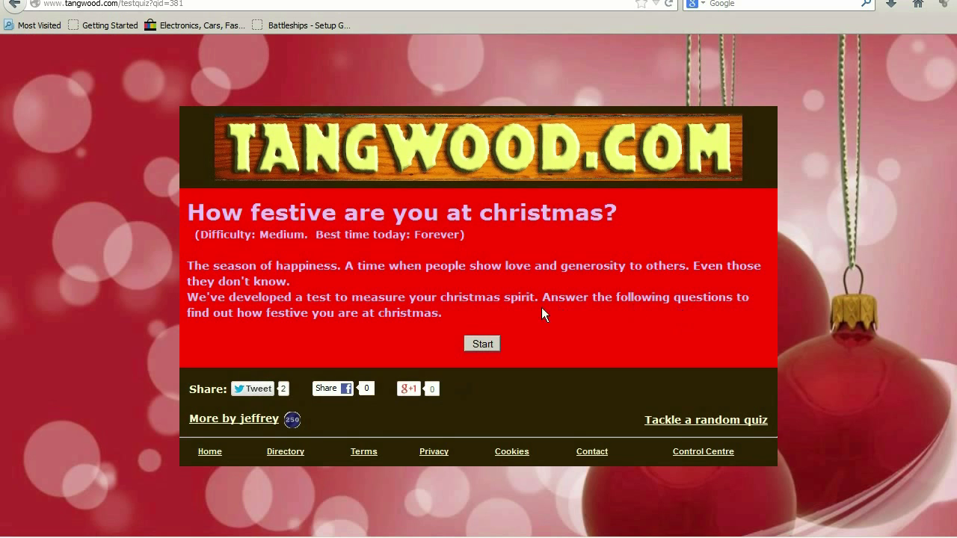
left_click(481, 344)
left_click(283, 316)
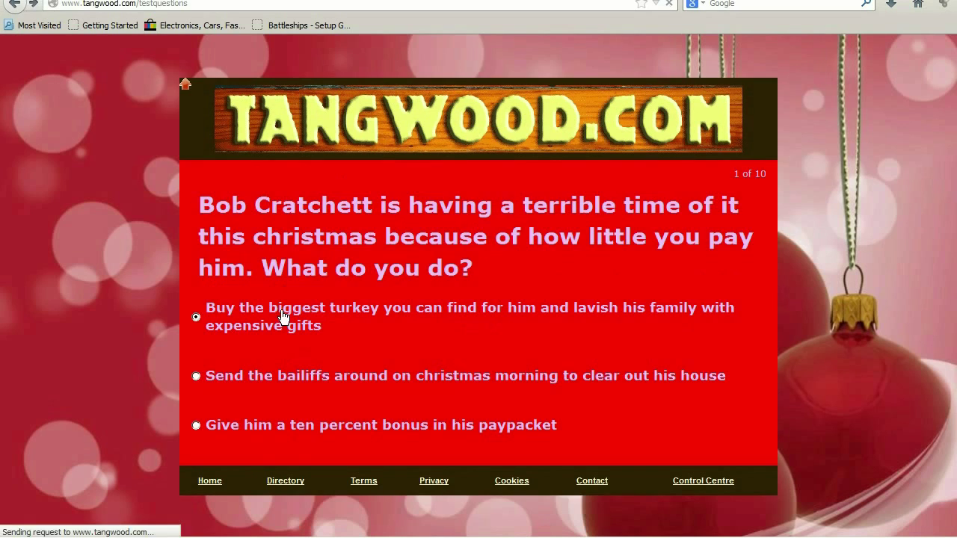
left_click(256, 363)
left_click(232, 303)
left_click(246, 337)
left_click(257, 390)
left_click(232, 363)
left_click(267, 359)
left_click(239, 407)
left_click(285, 418)
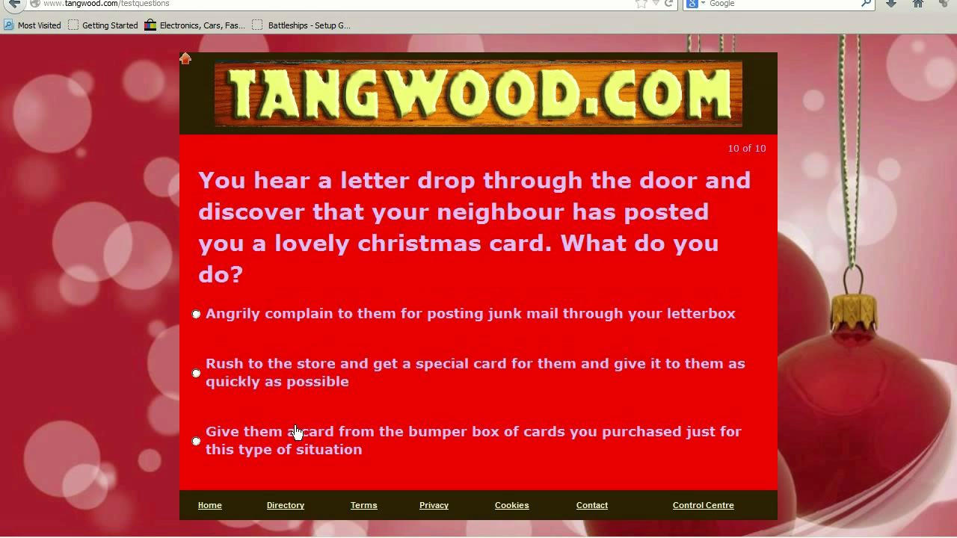
left_click(293, 445)
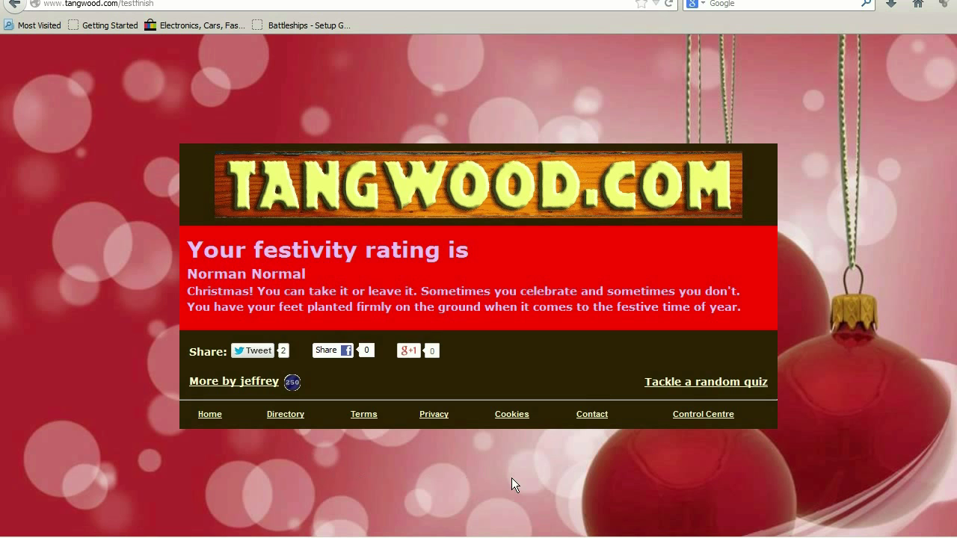
Return to the Control Centre and make the quiz "How festive are you at christmas?" live by changing its status.
left_click(706, 416)
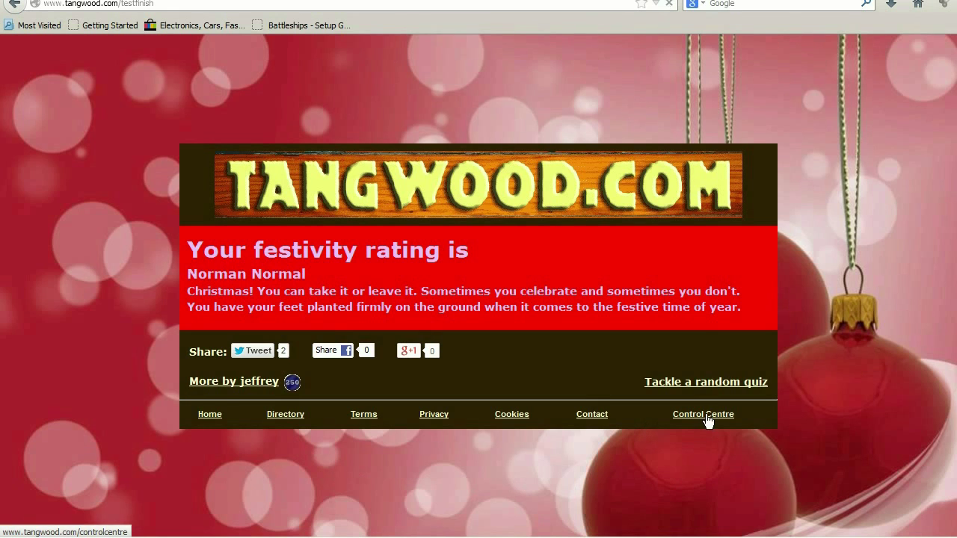
left_click(714, 308)
left_click(603, 248)
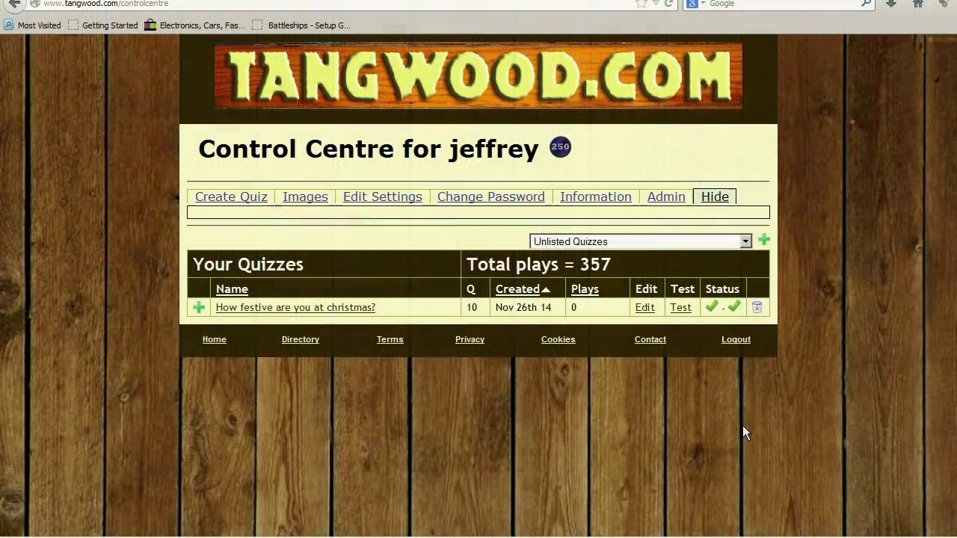
Open the live christmas quiz and answer its questions with the least festive choices through to the result page.
left_click(295, 308)
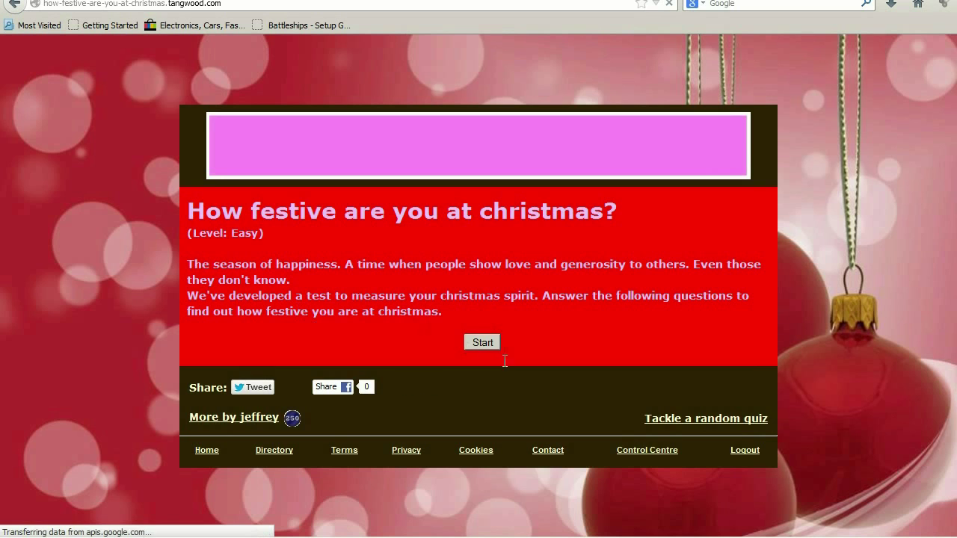
left_click(482, 343)
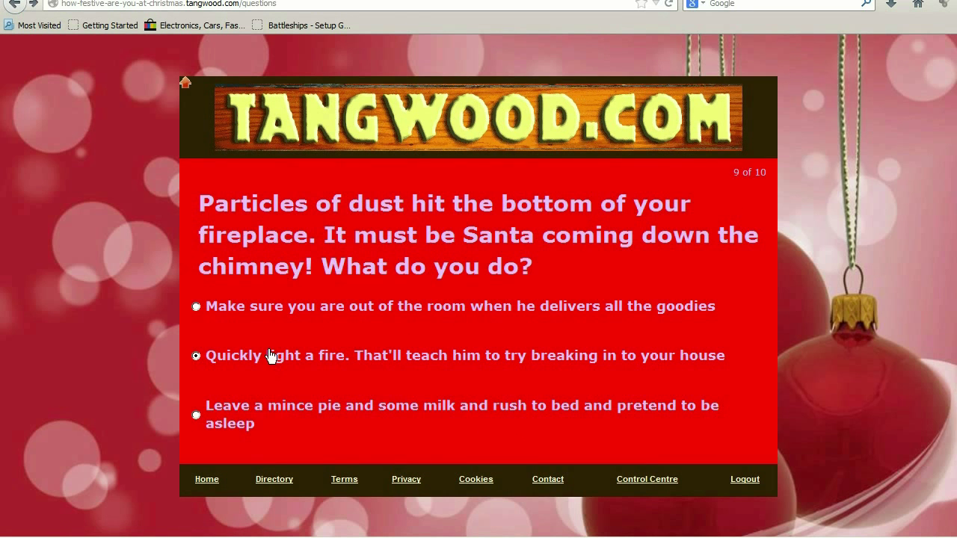
left_click(271, 356)
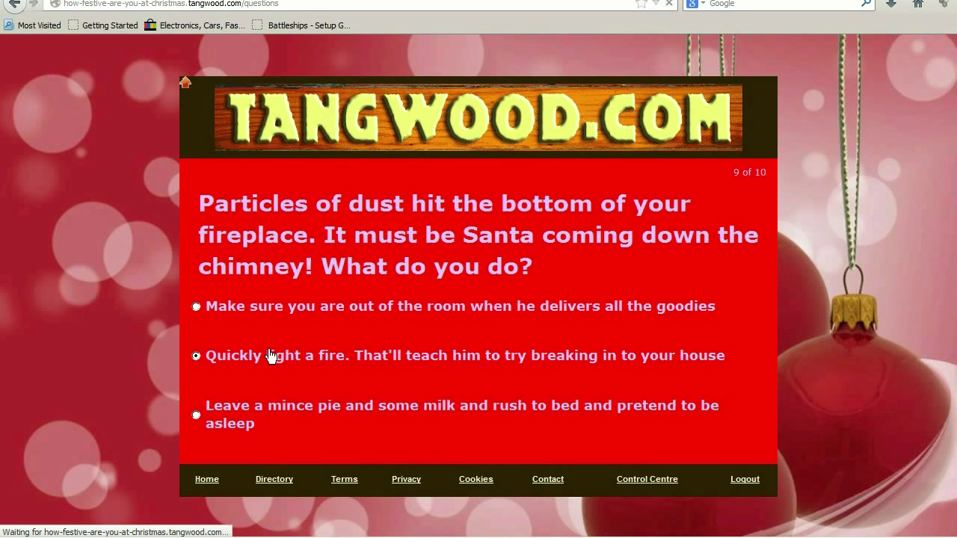
left_click(322, 421)
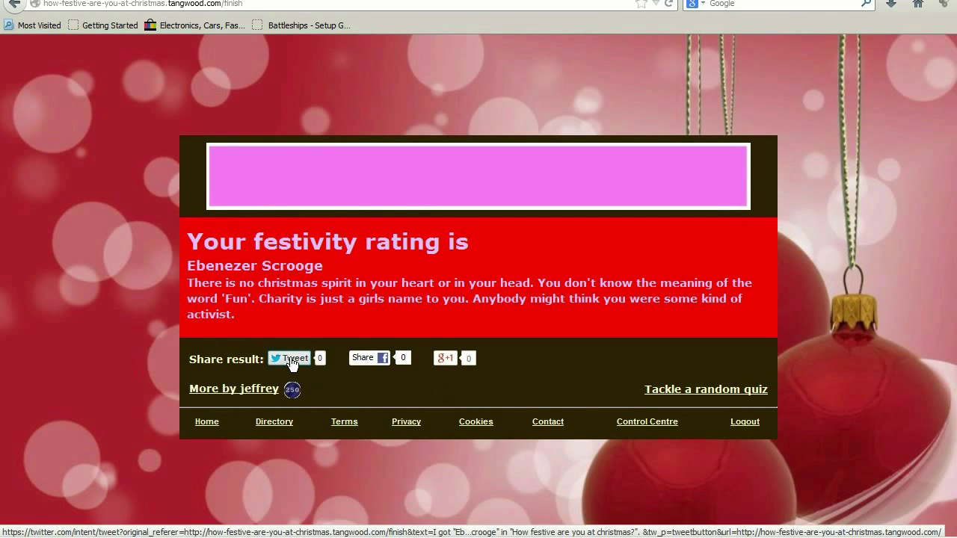
Preview sharing the quiz result on Twitter and on Facebook, closing each share window without posting.
left_click(291, 361)
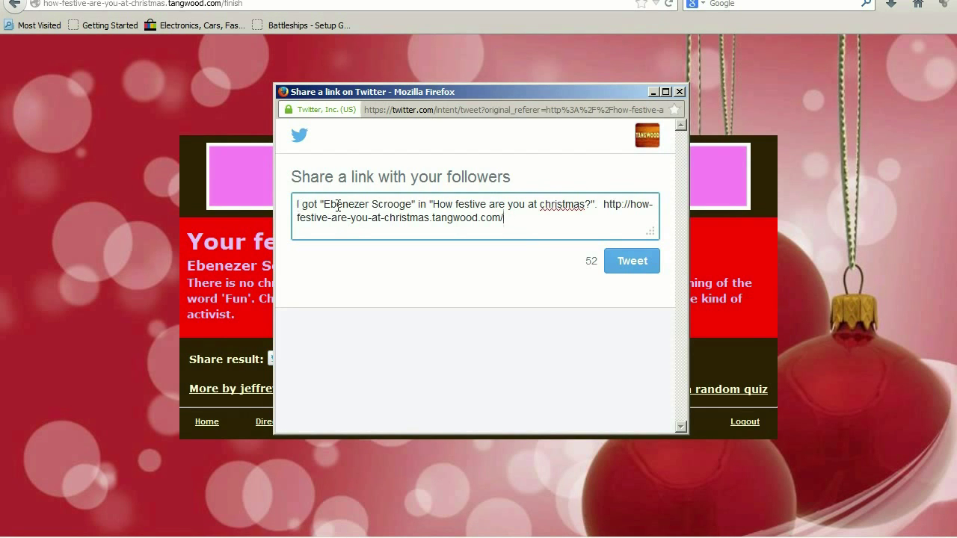
left_click(679, 91)
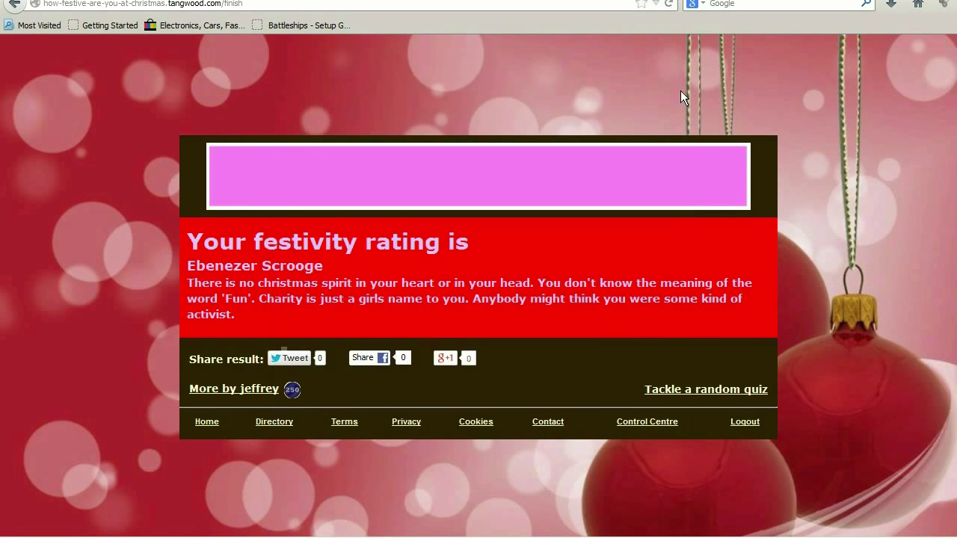
left_click(362, 360)
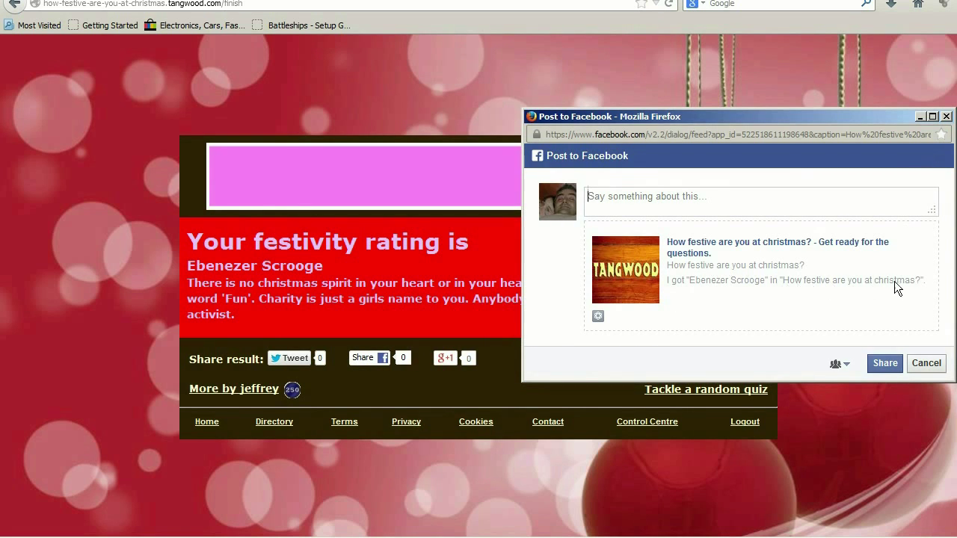
left_click(946, 117)
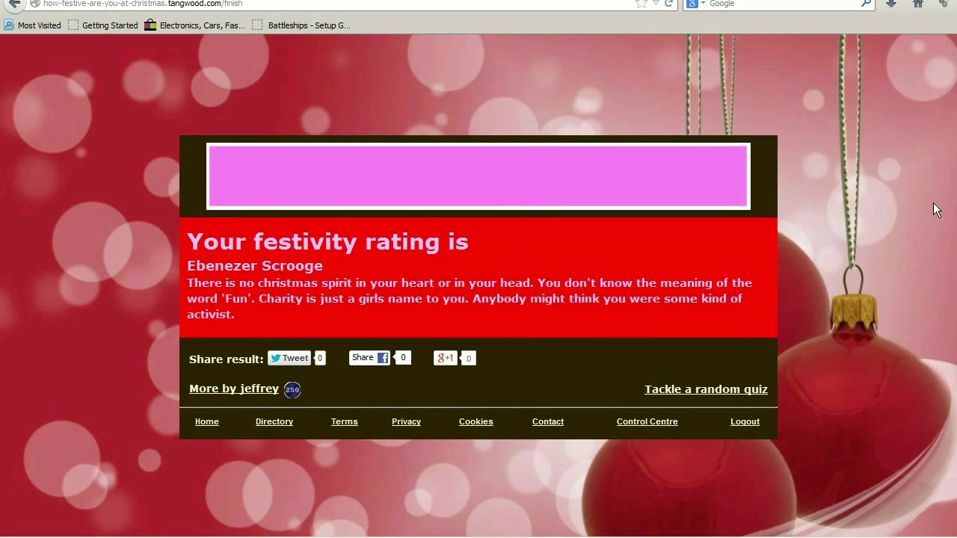